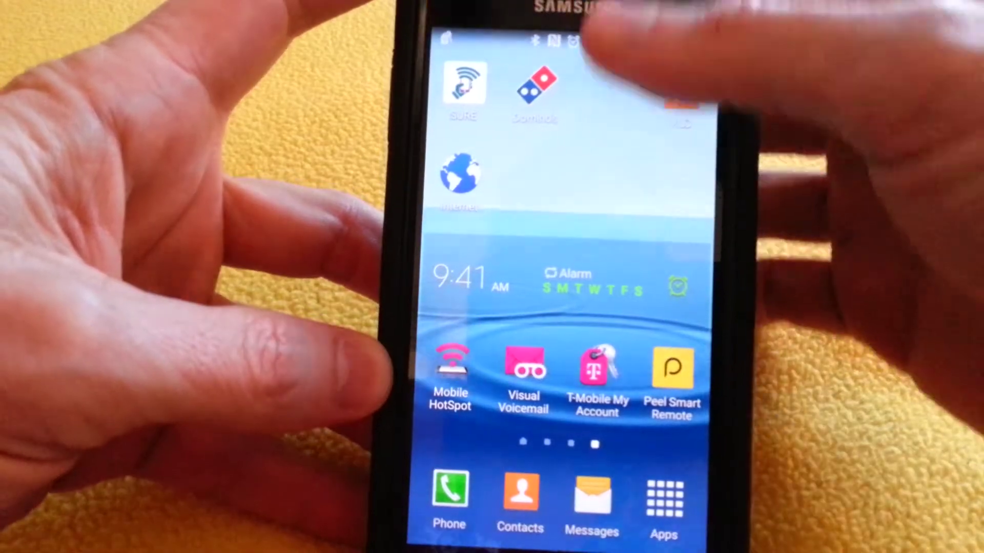
# Step: Pull down the notification shade with quick settings from the top of the home screen
pyautogui.moveTo(639, 31); pyautogui.dragTo(691, 339)
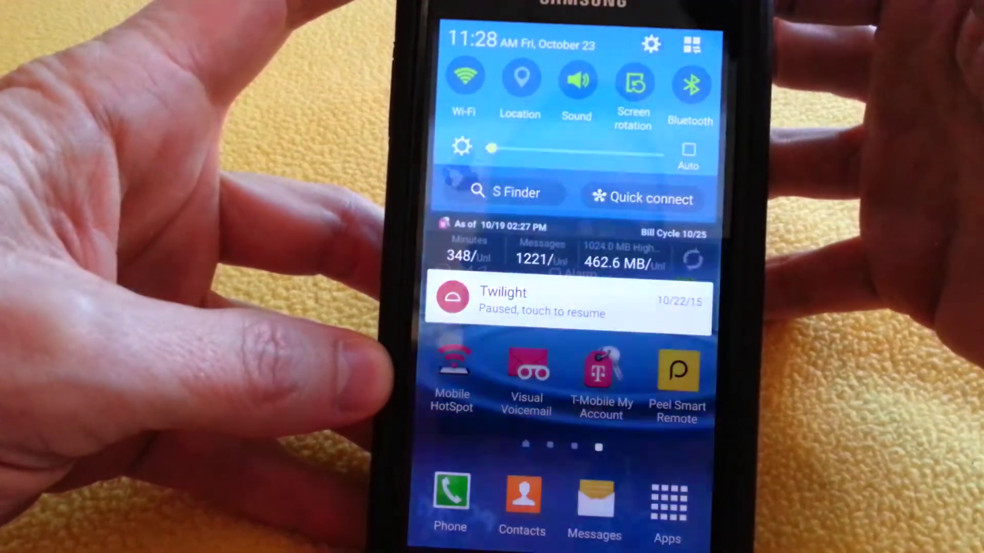
# Step: Open Settings from the gear icon in the notification shade
pyautogui.click(651, 44)
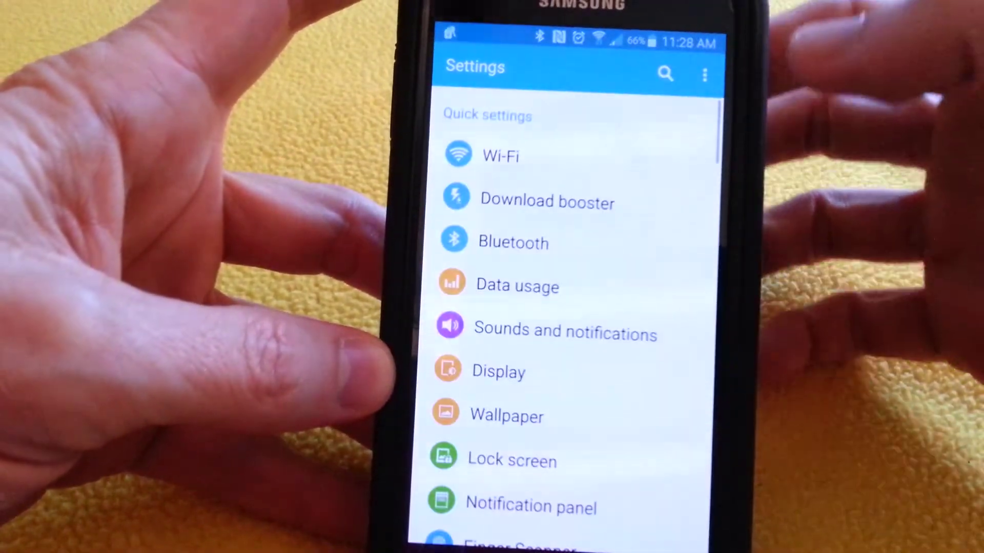
pyautogui.scroll(-10, 569, 308)
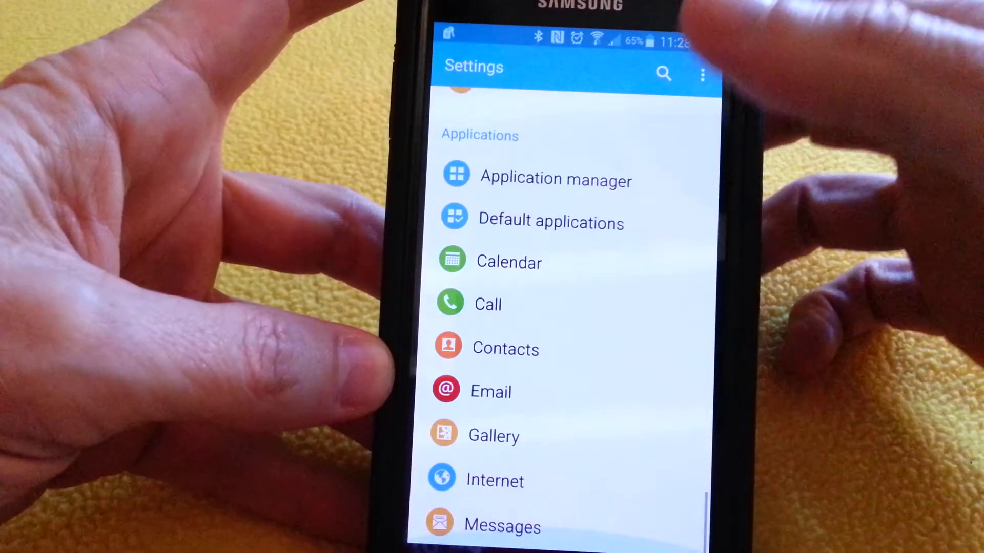
pyautogui.scroll(4, 588, 262)
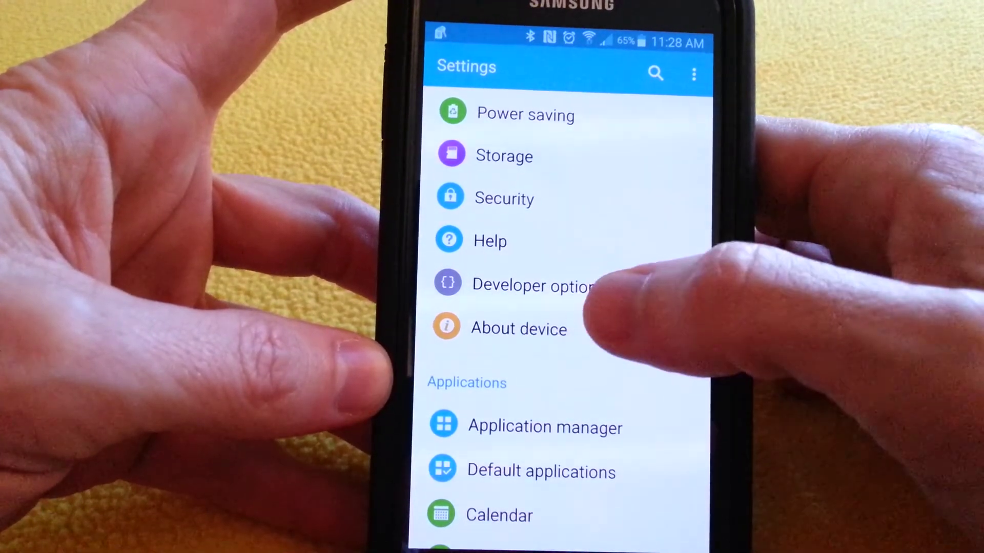
pyautogui.click(660, 338)
pyautogui.scroll(-3, 584, 346)
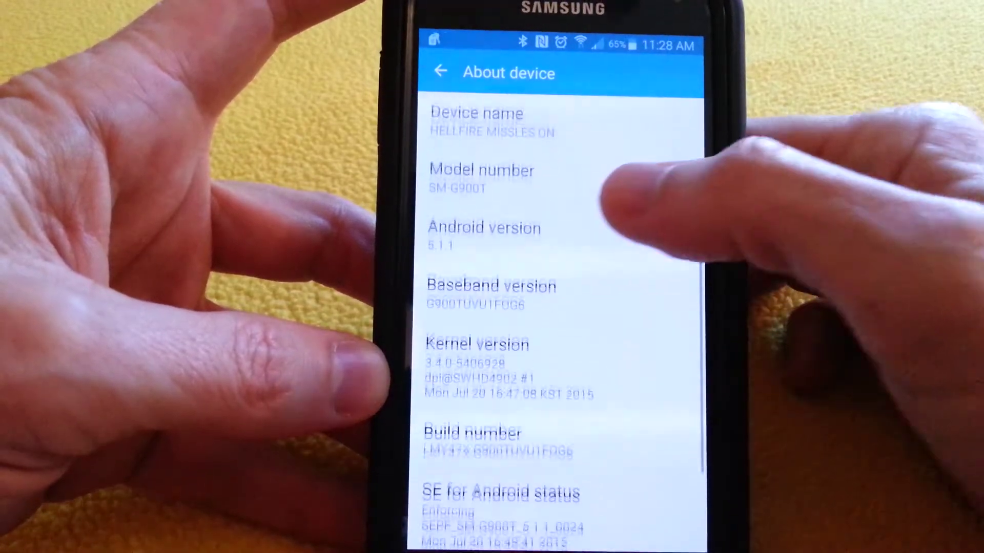
pyautogui.scroll(-3, 584, 346)
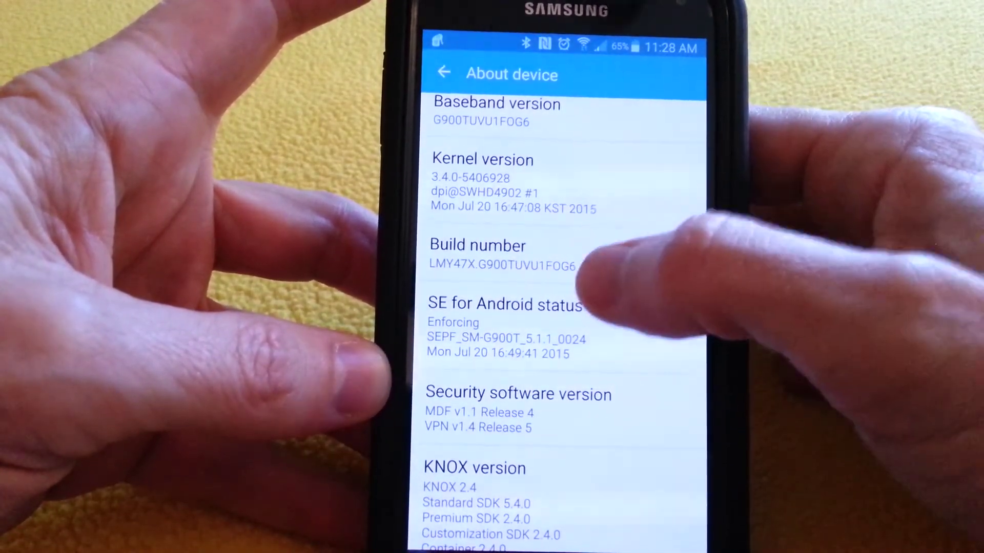
pyautogui.scroll(1, 615, 308)
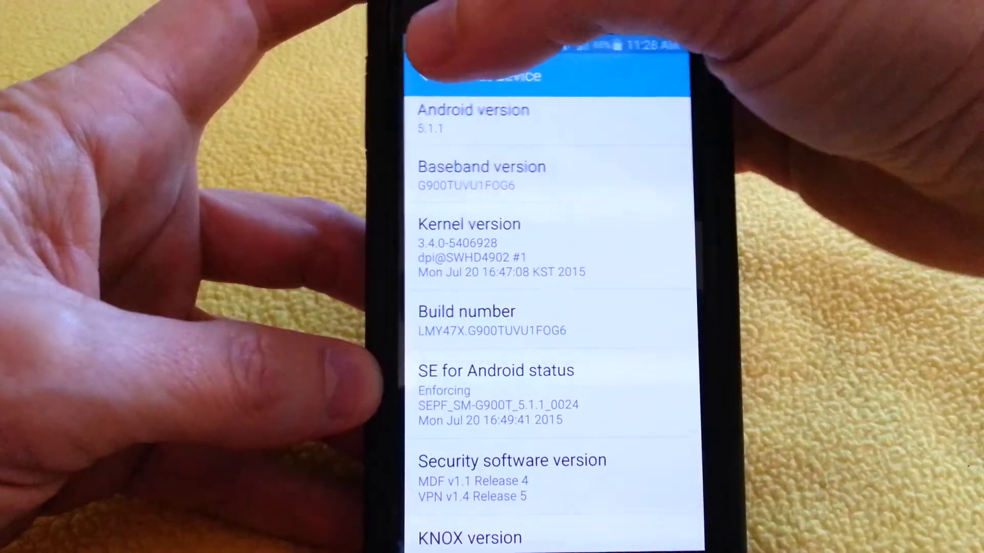
pyautogui.press('Escape')
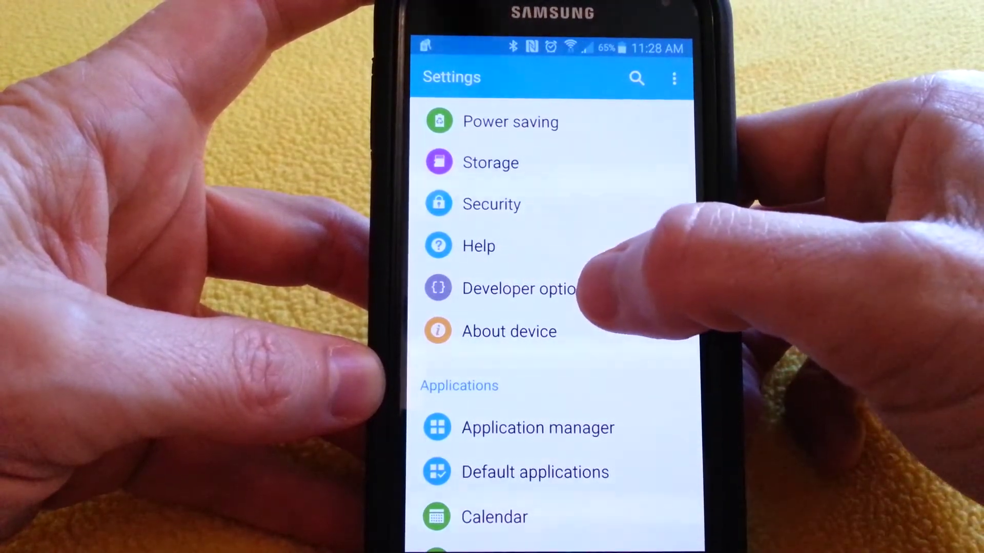
# Step: Open the Developer options page from the Settings list
pyautogui.click(584, 291)
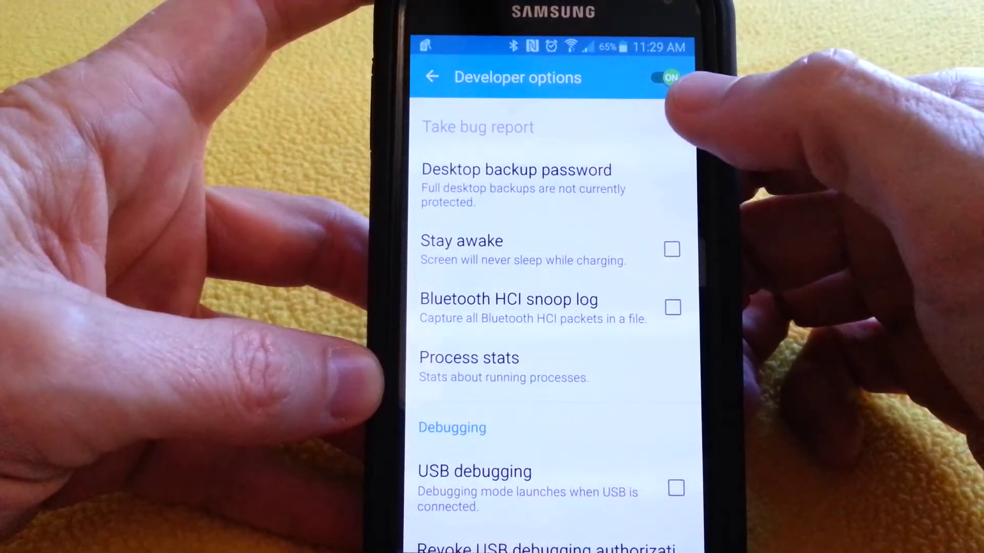
pyautogui.scroll(-3, 592, 362)
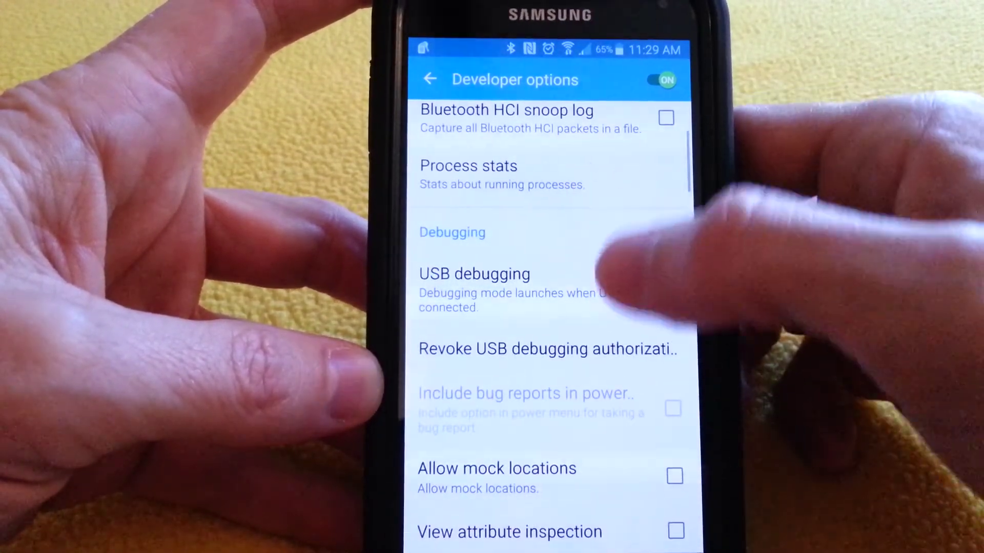
pyautogui.scroll(-3, 614, 346)
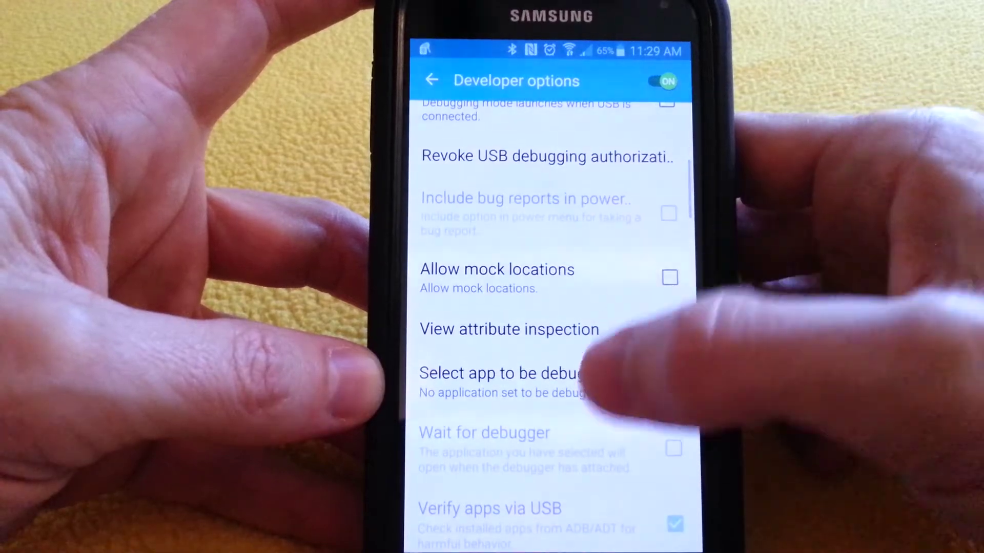
pyautogui.scroll(-3, 600, 377)
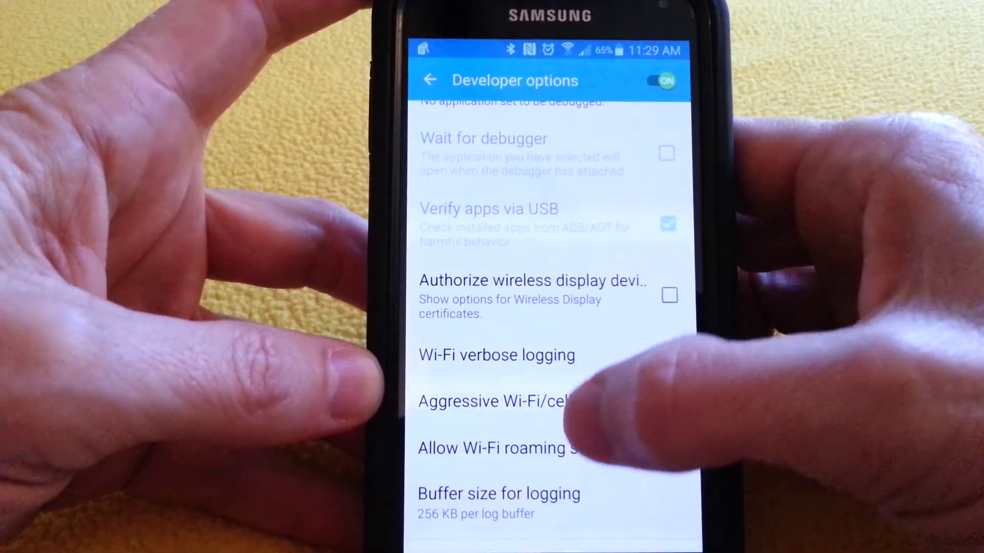
pyautogui.scroll(-2, 600, 369)
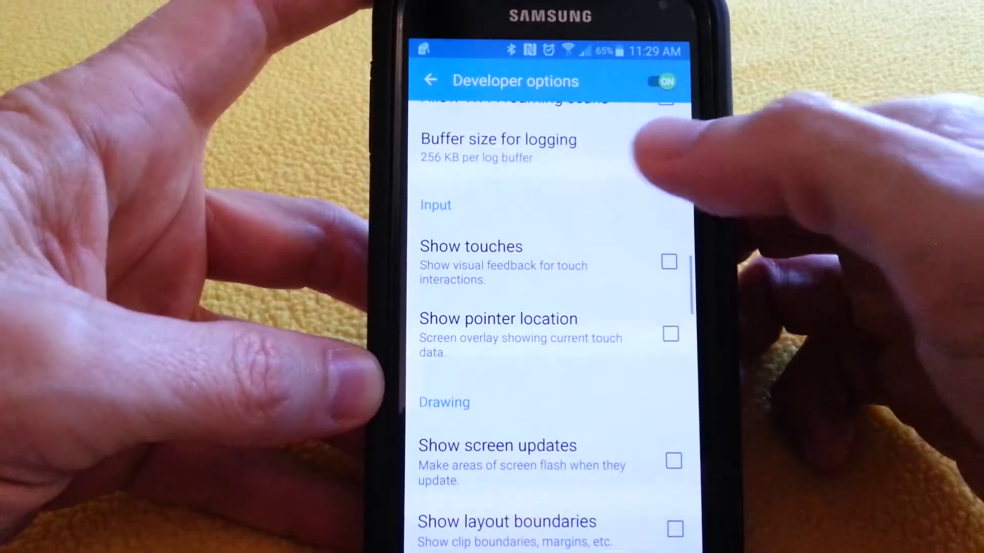
pyautogui.scroll(-3, 600, 323)
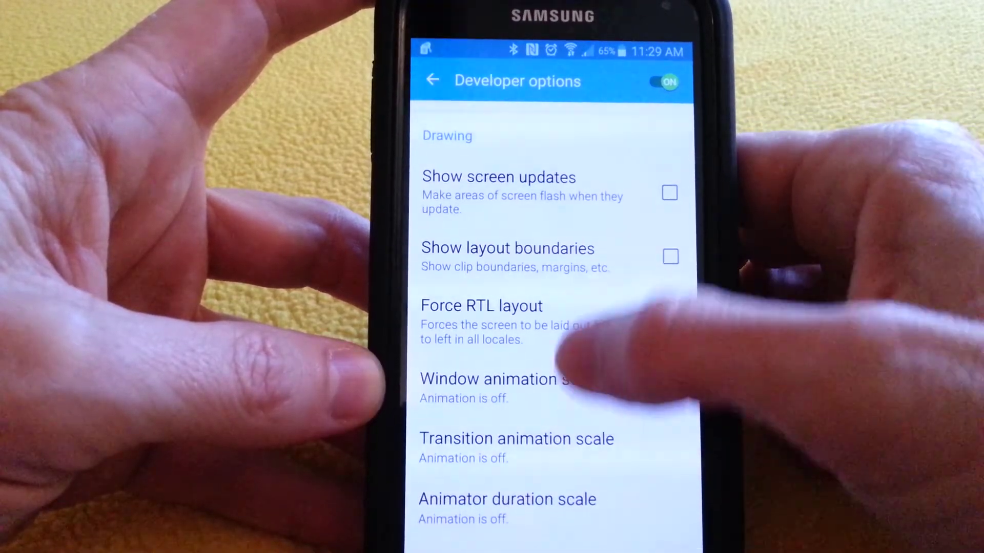
pyautogui.scroll(-2, 615, 308)
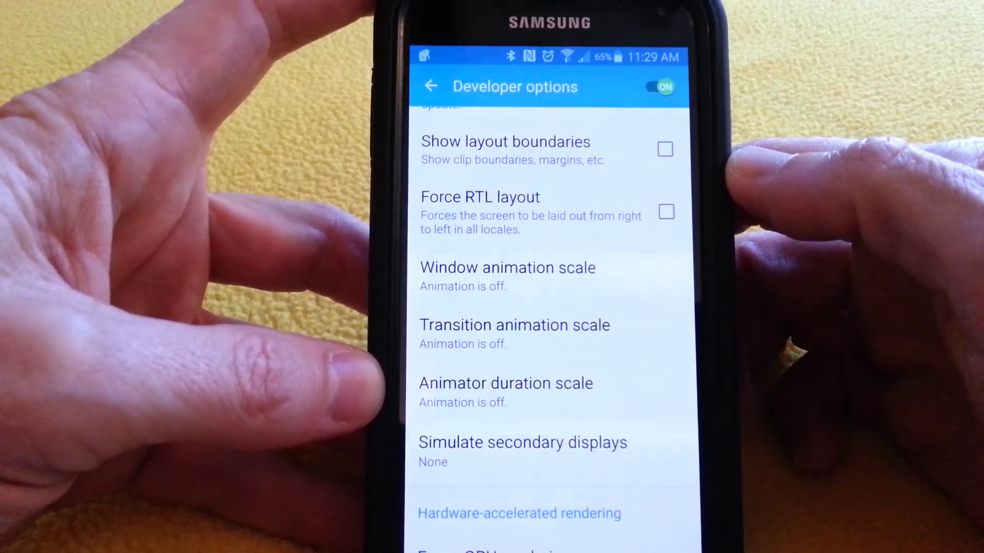
pyautogui.scroll(-10, 550, 323)
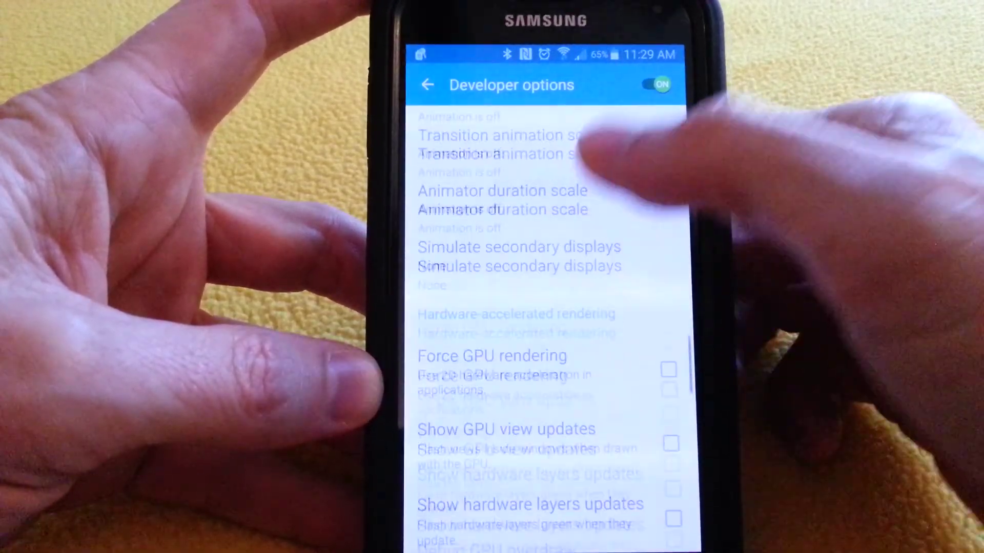